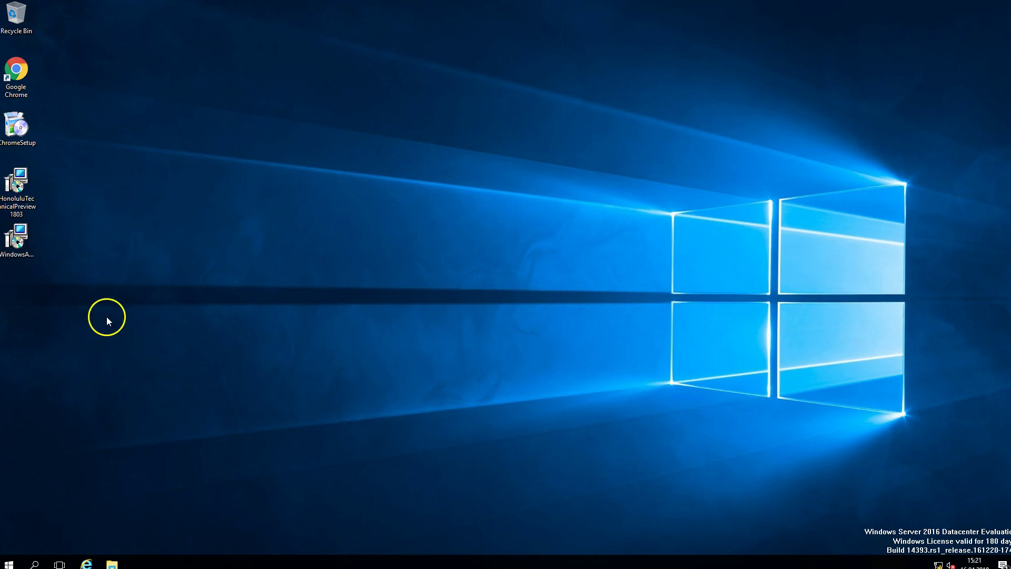
click(21, 240)
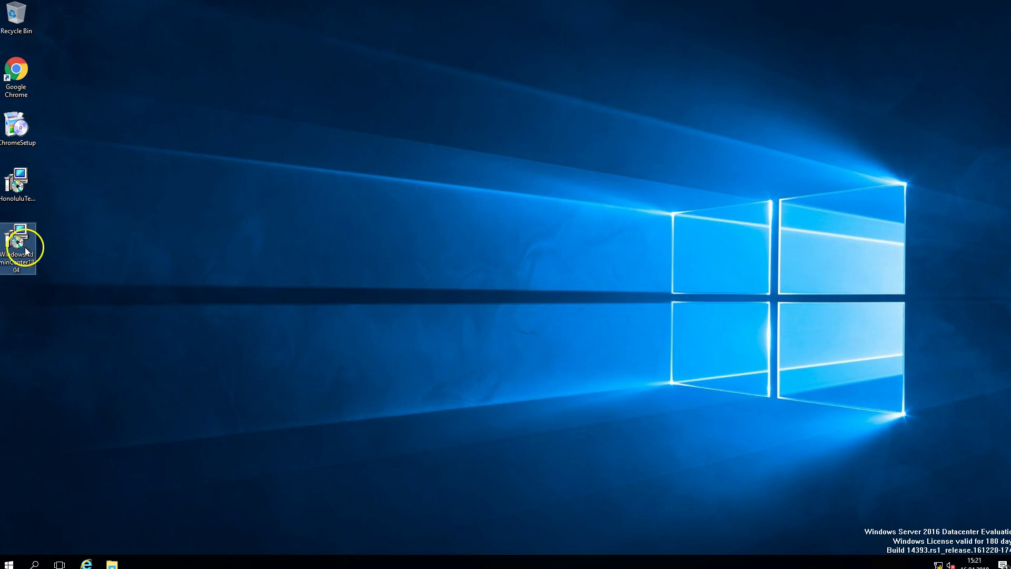
double_click(30, 247)
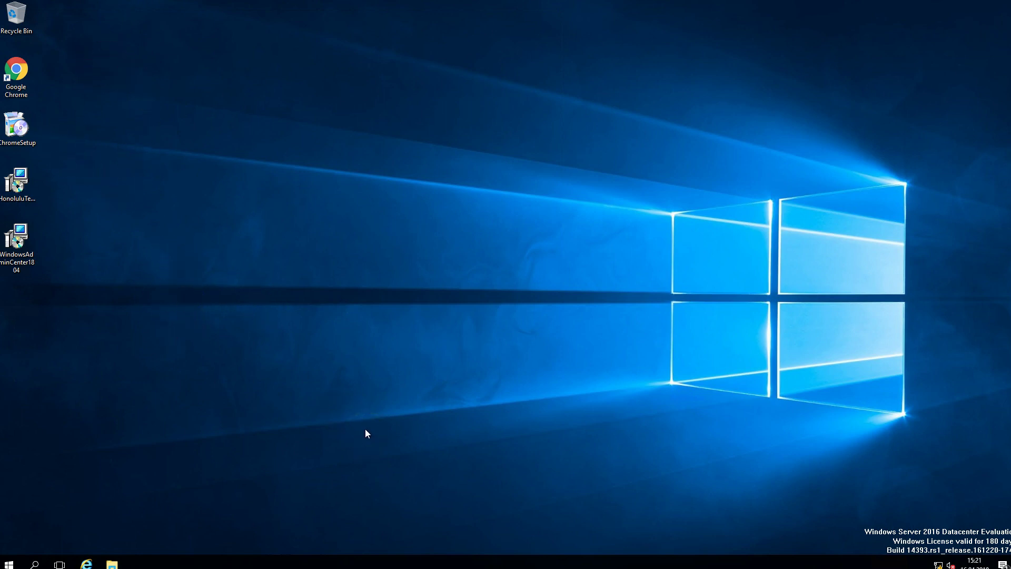
click(86, 564)
click(26, 127)
click(226, 213)
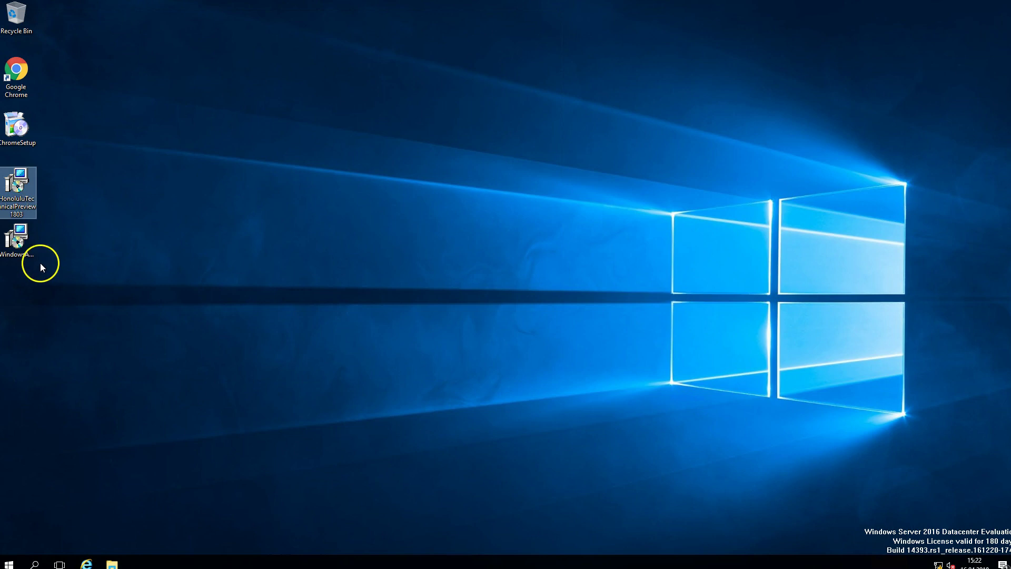
Step: Examine the file details of the HonoluluTechnicalPreview1803 and WindowsAdminCenter1804 installers on the desktop
click(23, 245)
click(20, 206)
click(27, 253)
click(25, 195)
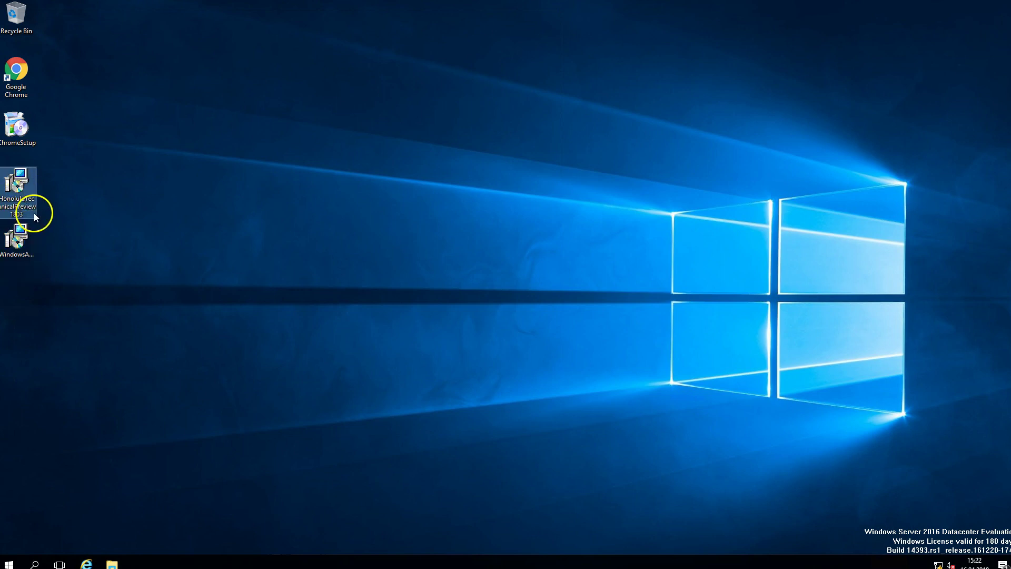
mouse_move(35, 212)
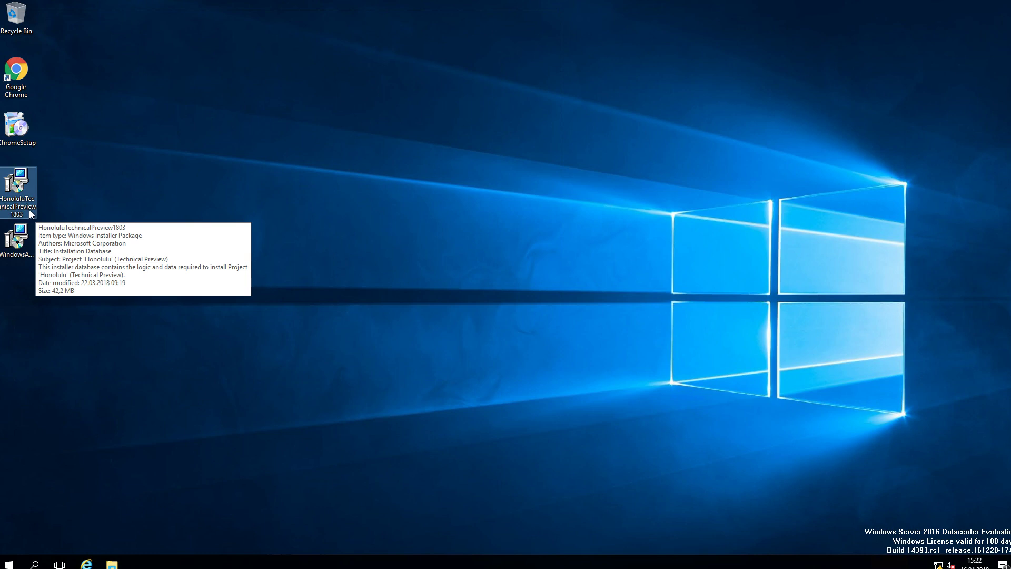
click(23, 242)
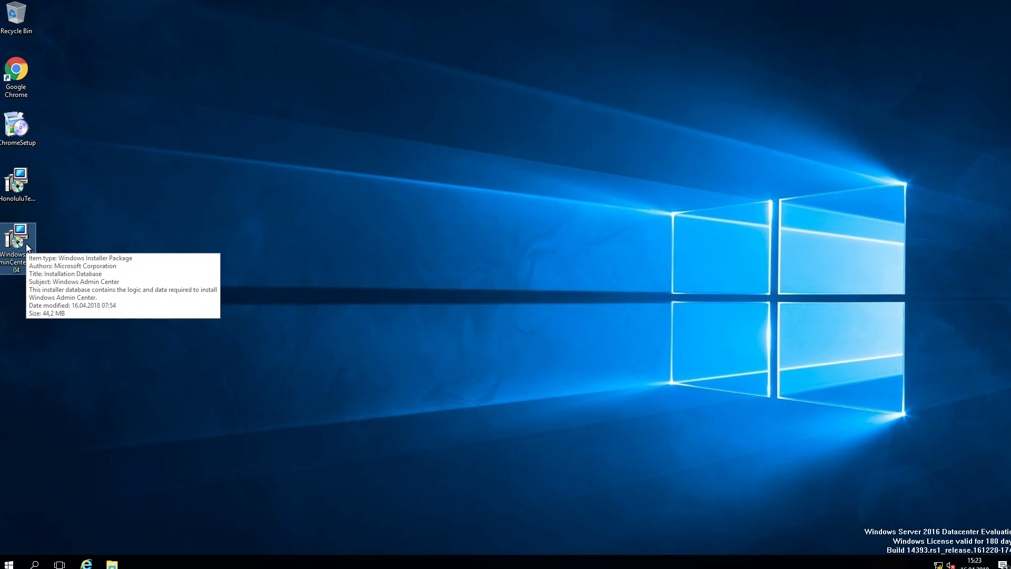
click(206, 235)
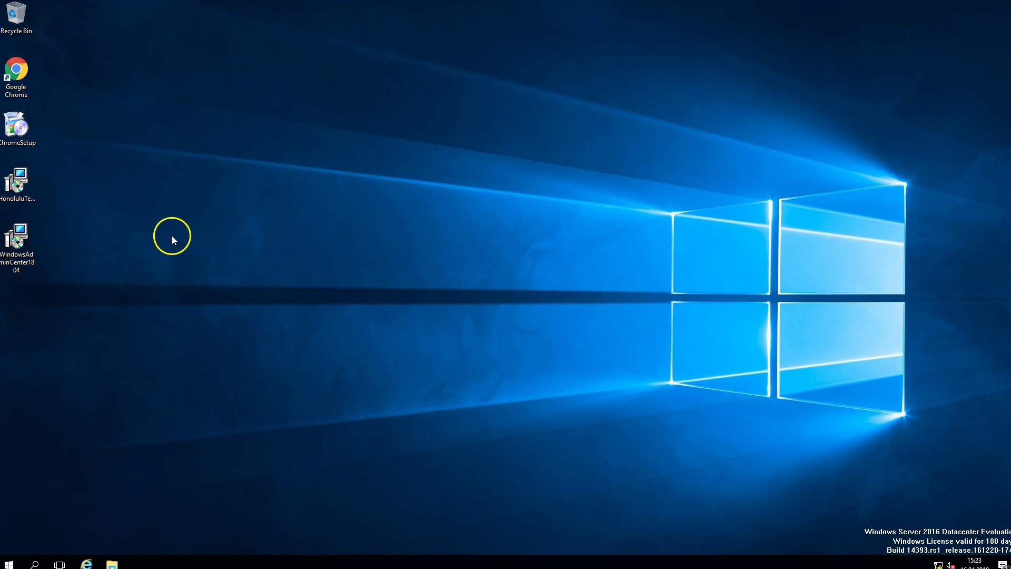
Step: Launch the WindowsAdminCenter1804 installer and accept the licence terms
double_click(29, 242)
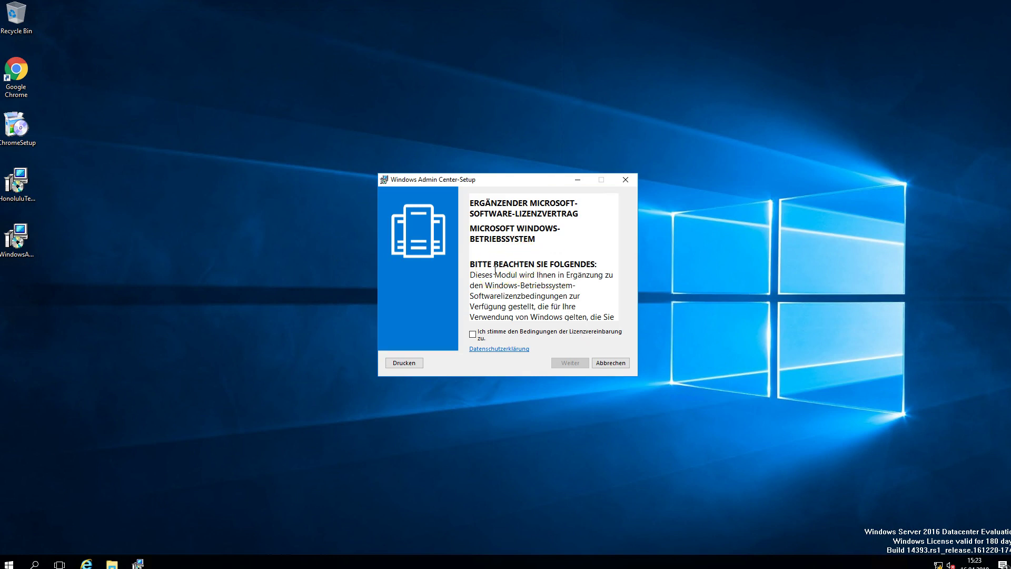
click(498, 331)
click(569, 363)
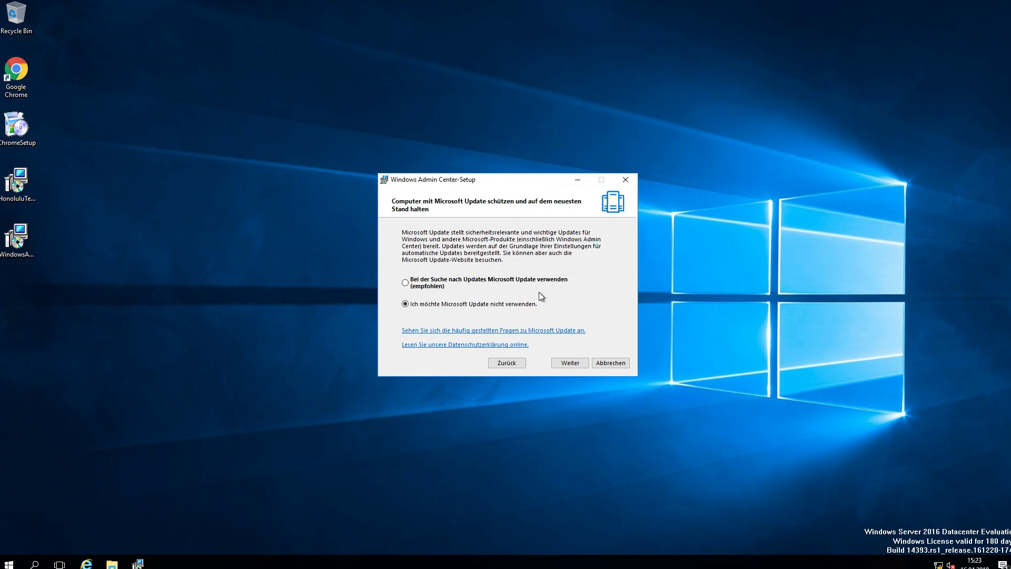
click(137, 113)
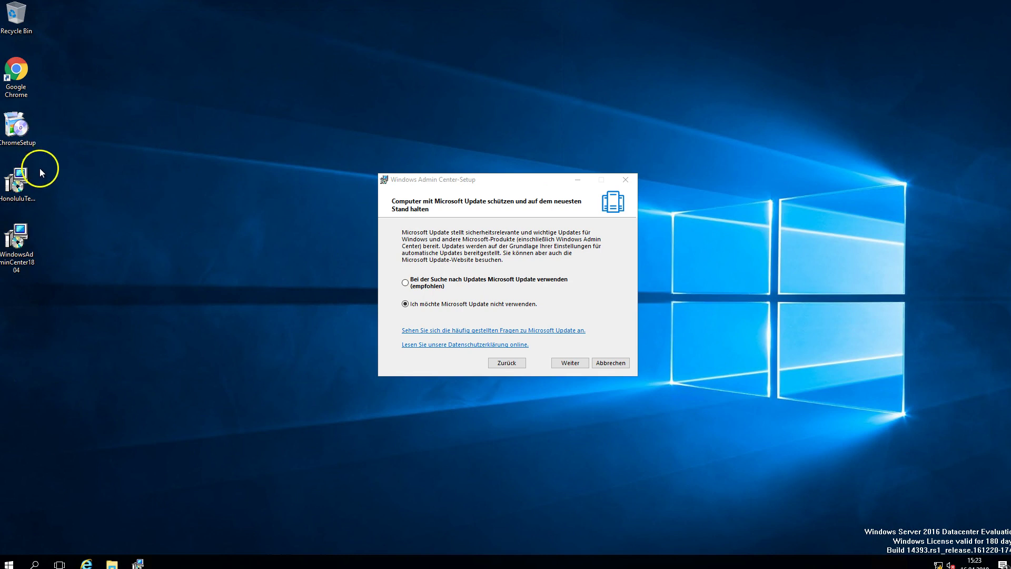
click(17, 126)
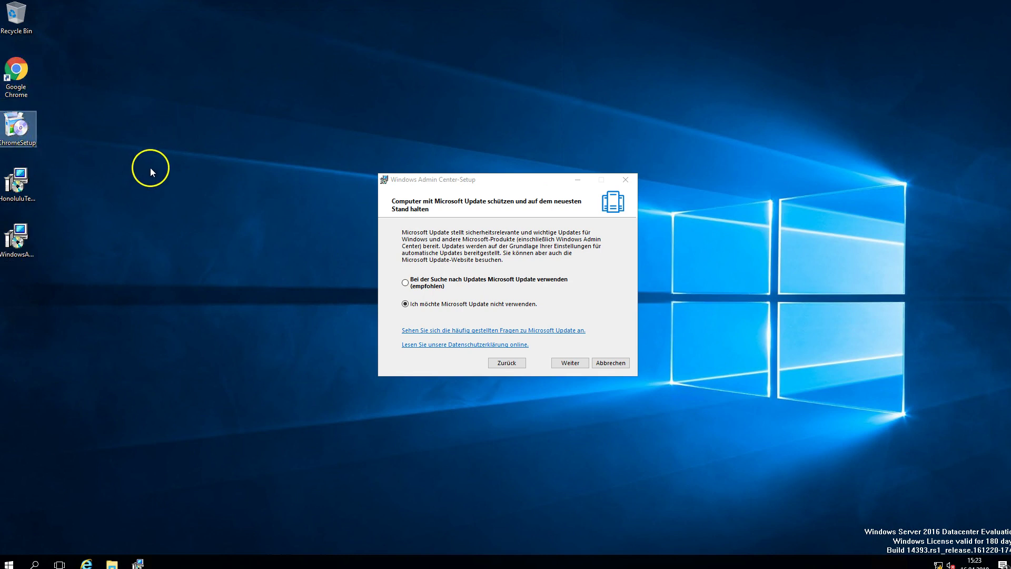
click(151, 172)
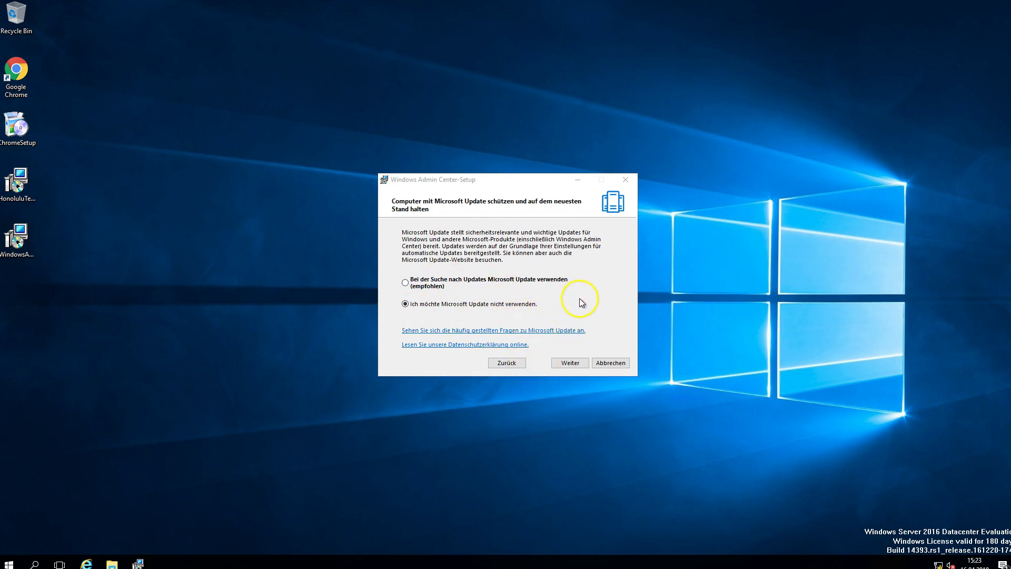
Step: Continue the setup without Microsoft Update and enable creating a desktop shortcut for Windows Admin Center
click(565, 367)
click(570, 365)
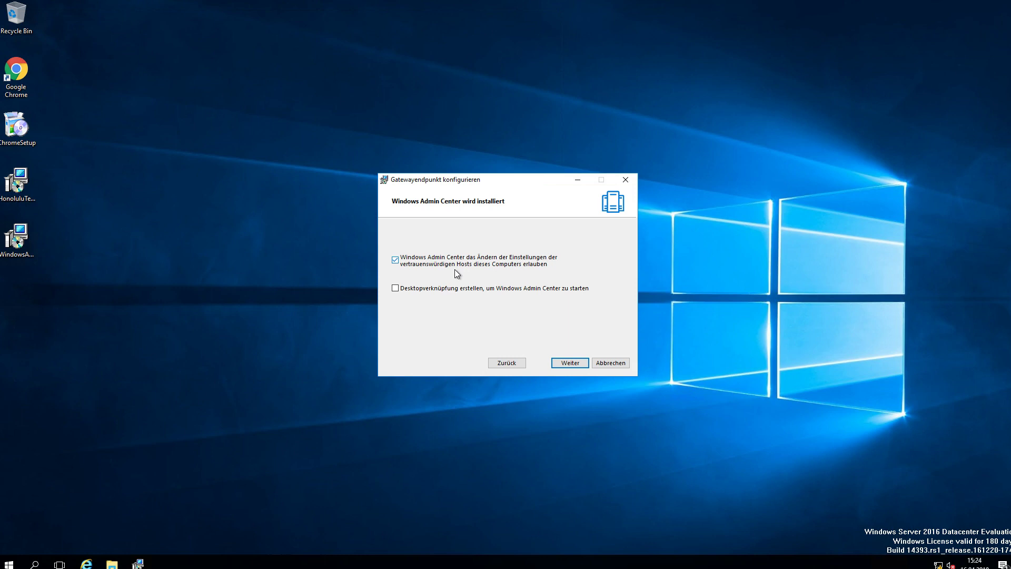
click(446, 291)
click(569, 365)
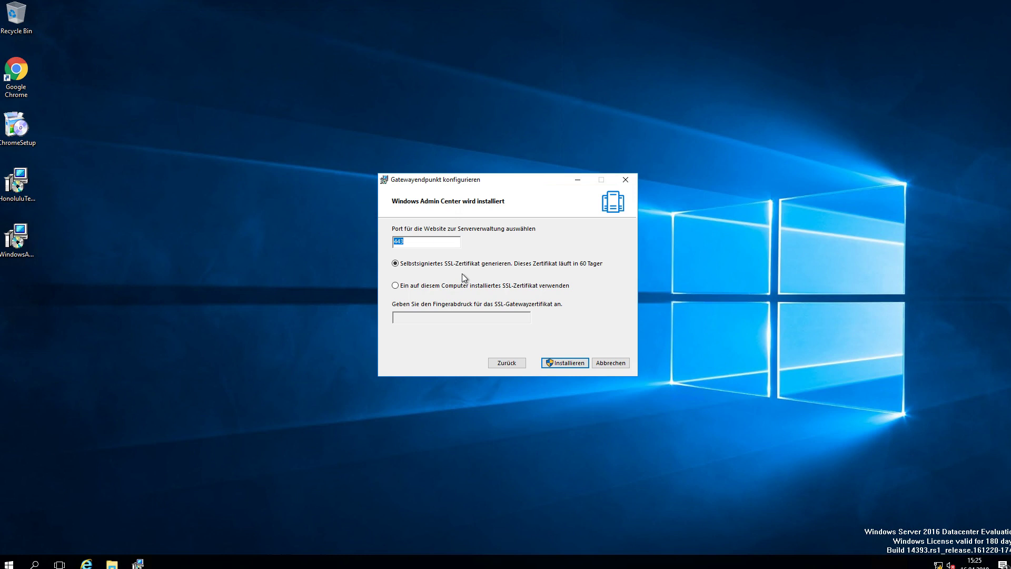
Step: Install Windows Admin Center on port 443 with a self-signed SSL certificate, allowing the installer's changes and finishing the setup
click(431, 287)
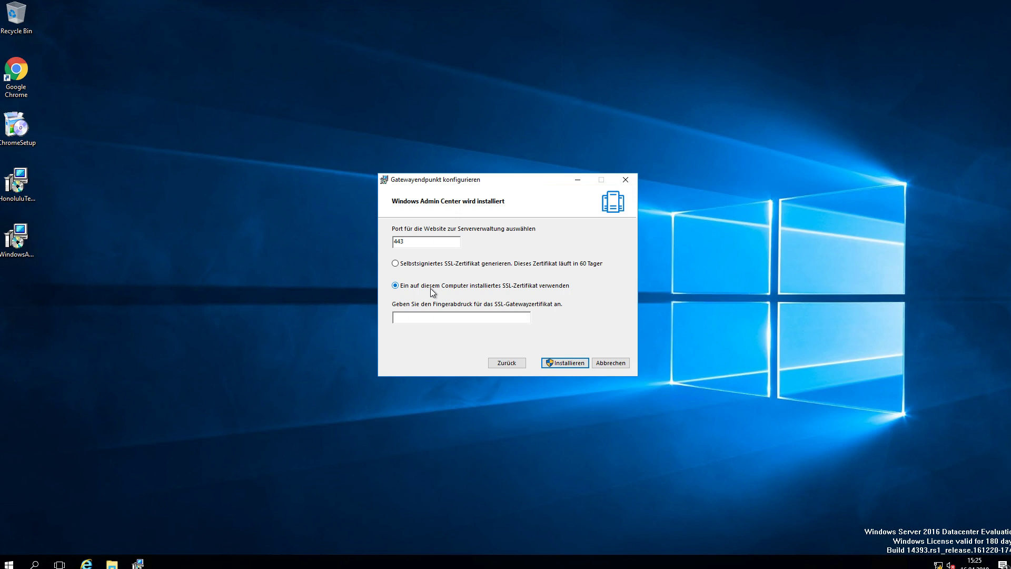
click(434, 265)
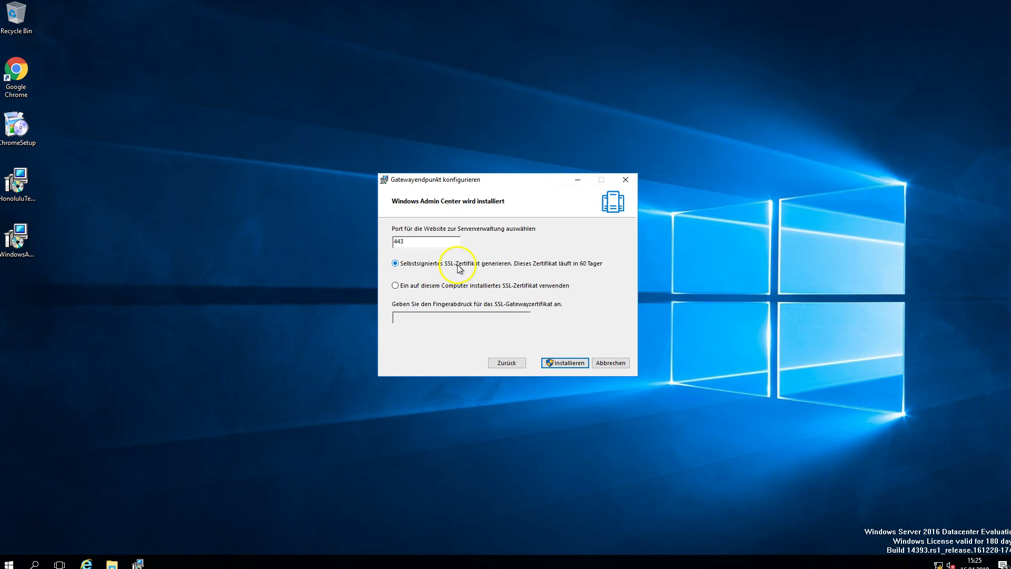
click(567, 365)
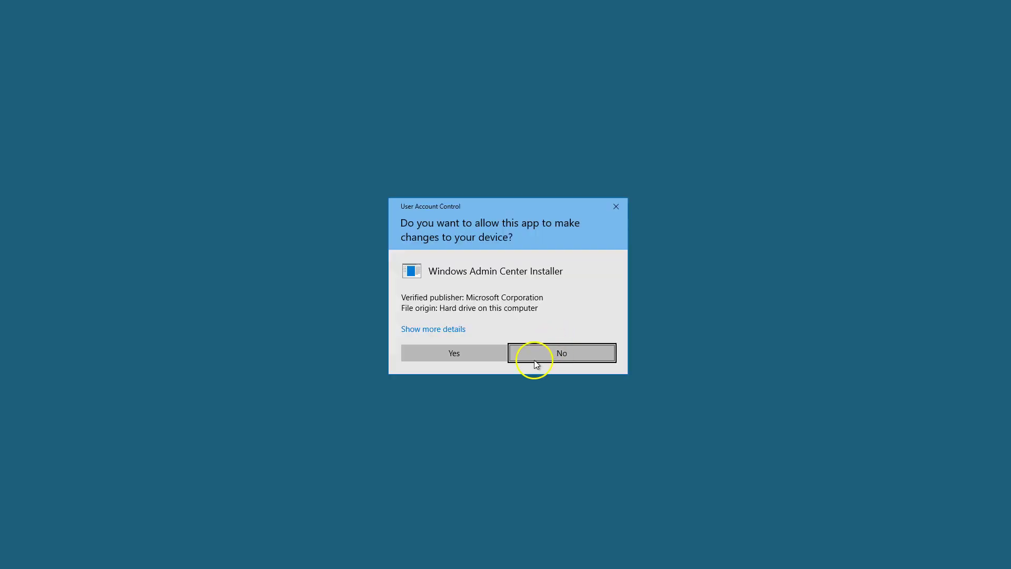
click(462, 357)
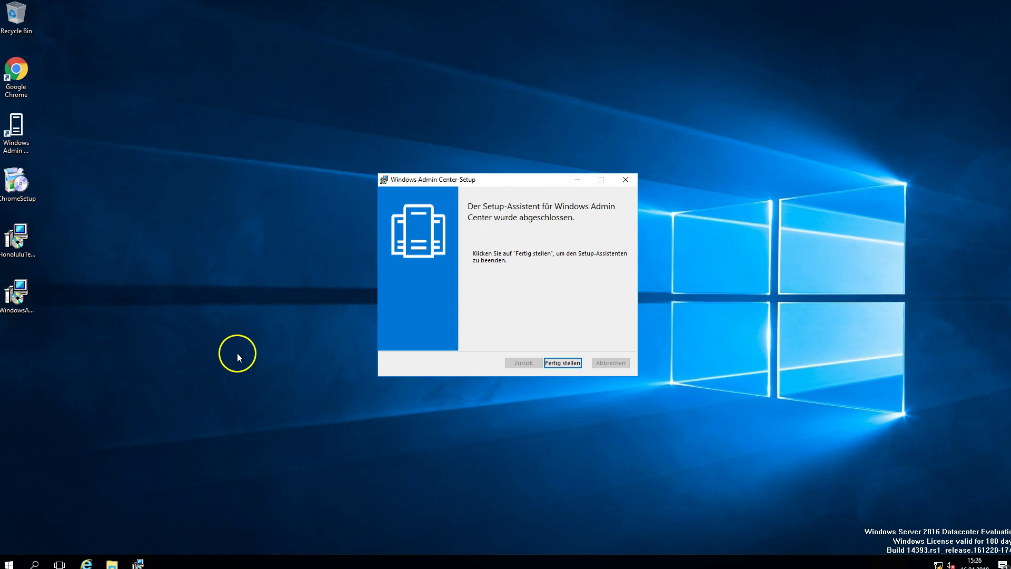
click(562, 363)
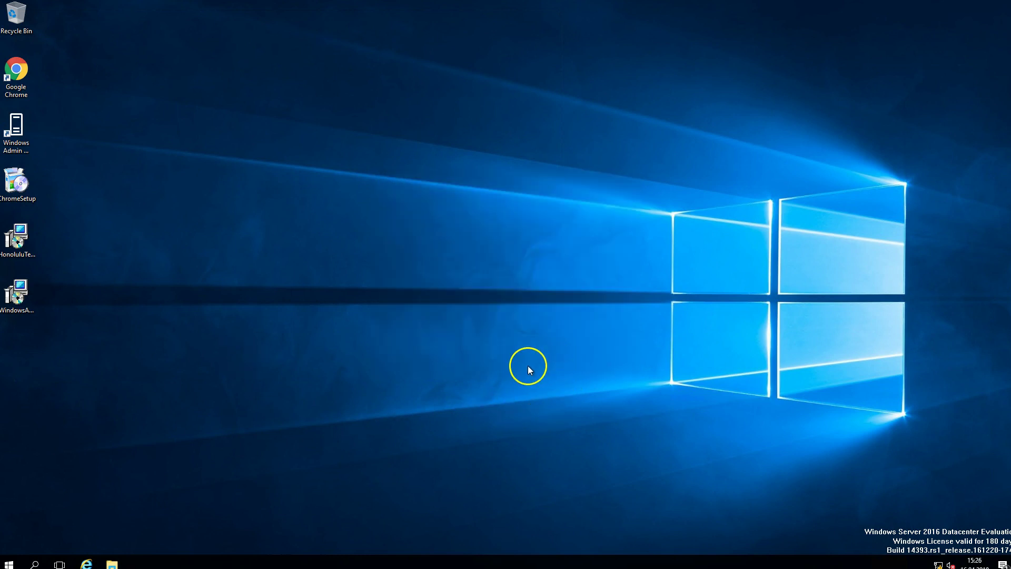
Step: Open Windows Admin Center from its desktop shortcut and proceed past the certificate warning to wac01.lidemo.local
double_click(22, 143)
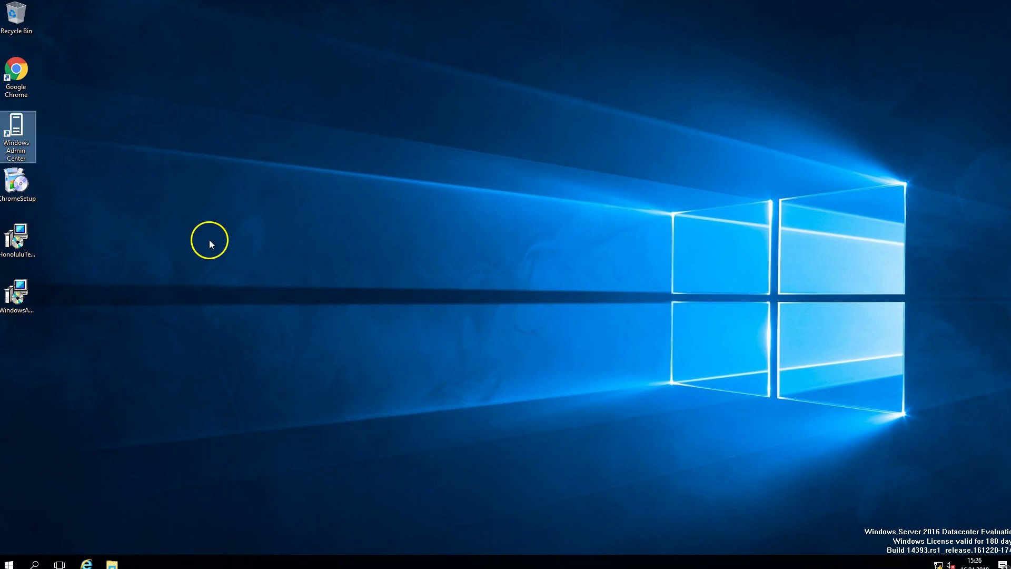
double_click(24, 137)
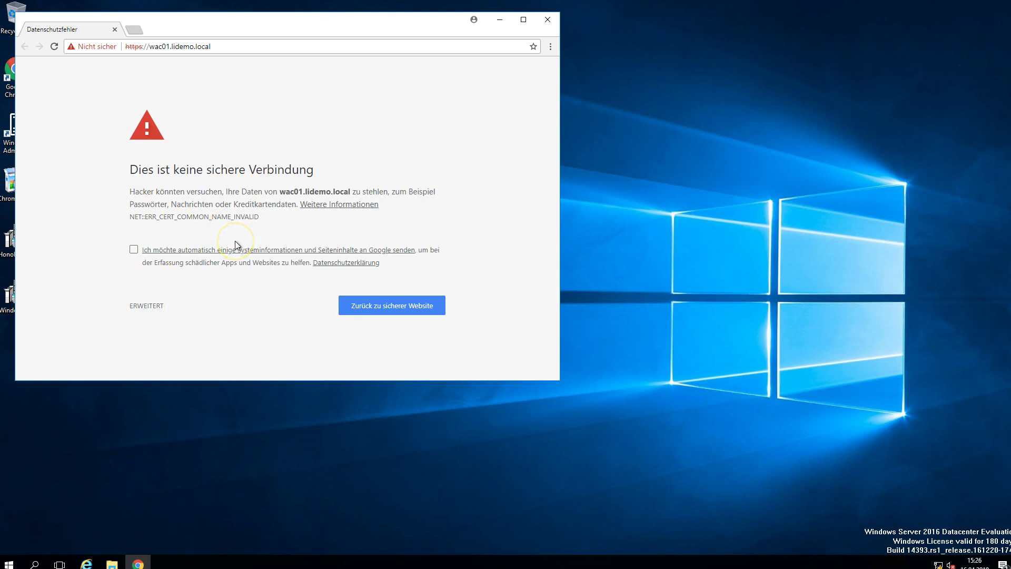
click(148, 306)
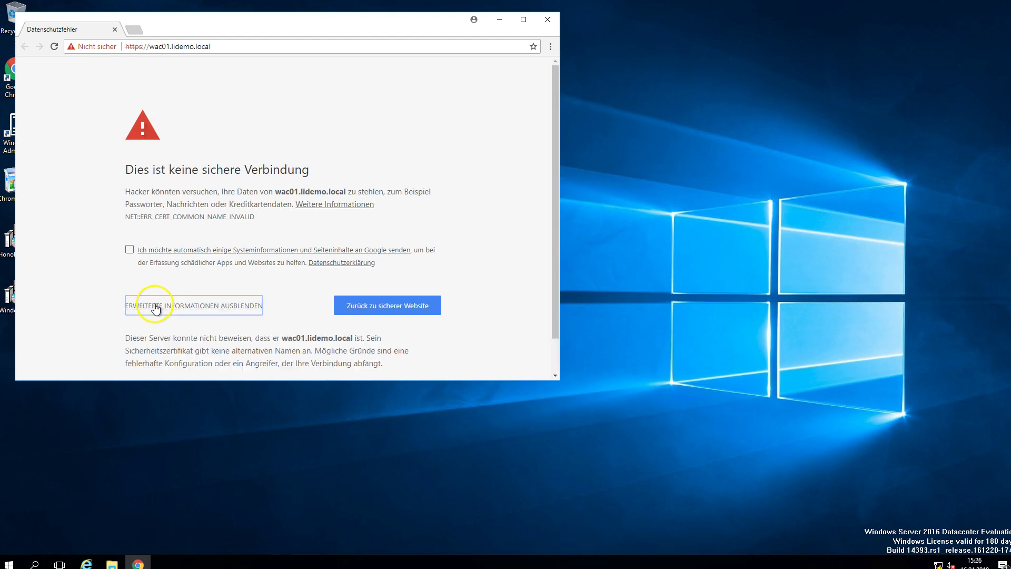
scroll(226, 294, down, 1)
click(179, 347)
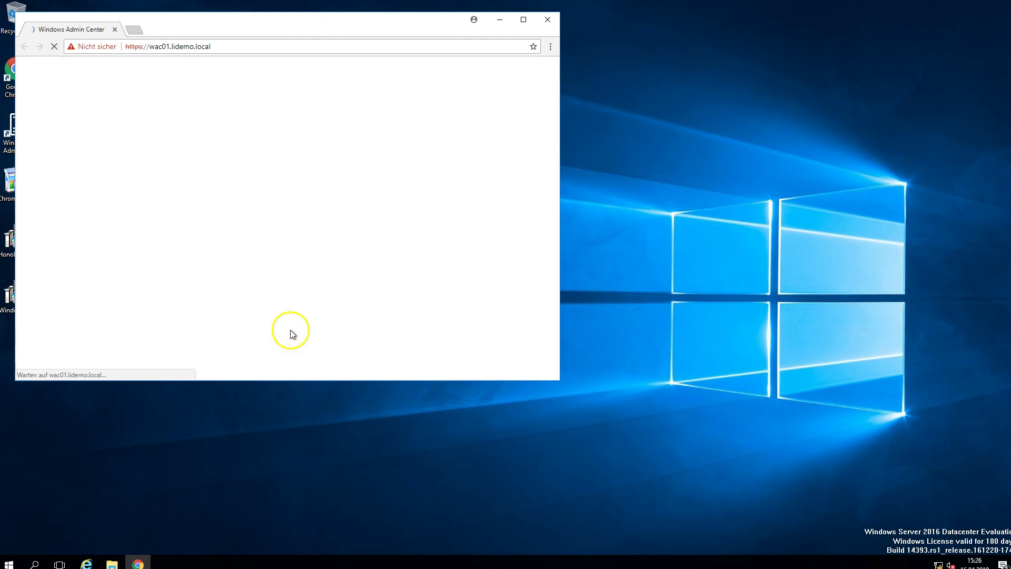
Step: Maximize the browser window and skip the Windows Admin Center introduction
click(524, 20)
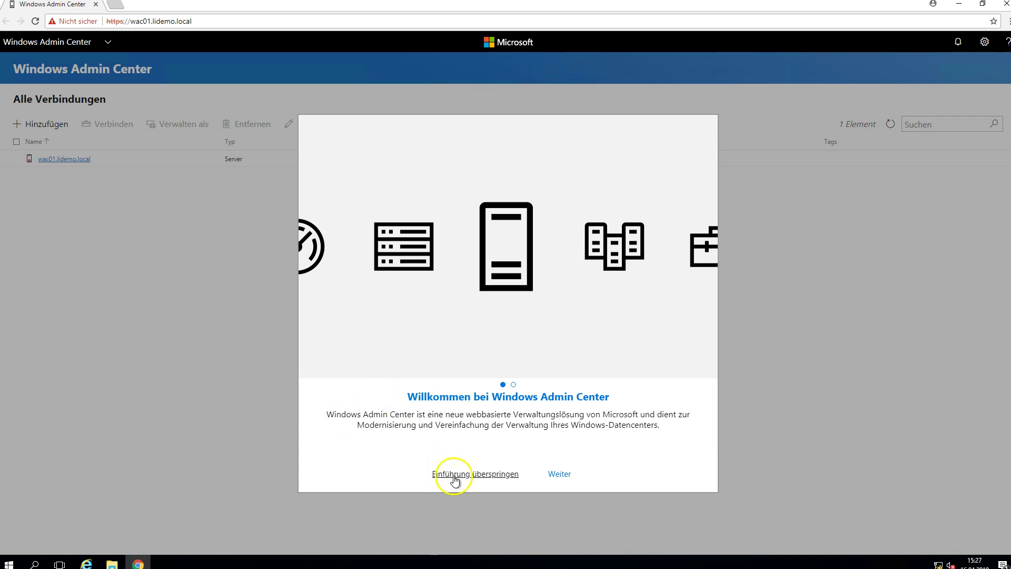
click(492, 474)
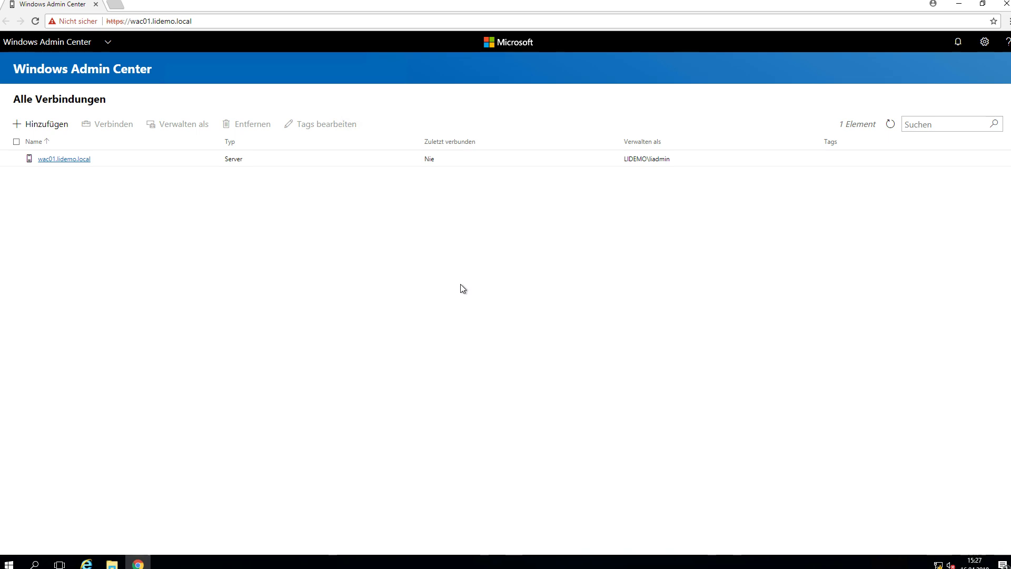
click(355, 313)
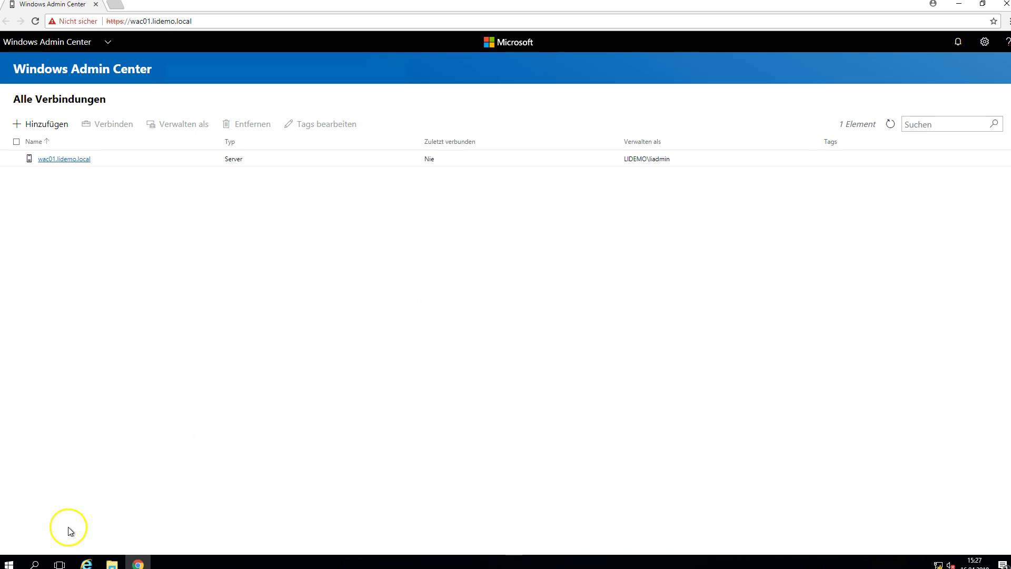